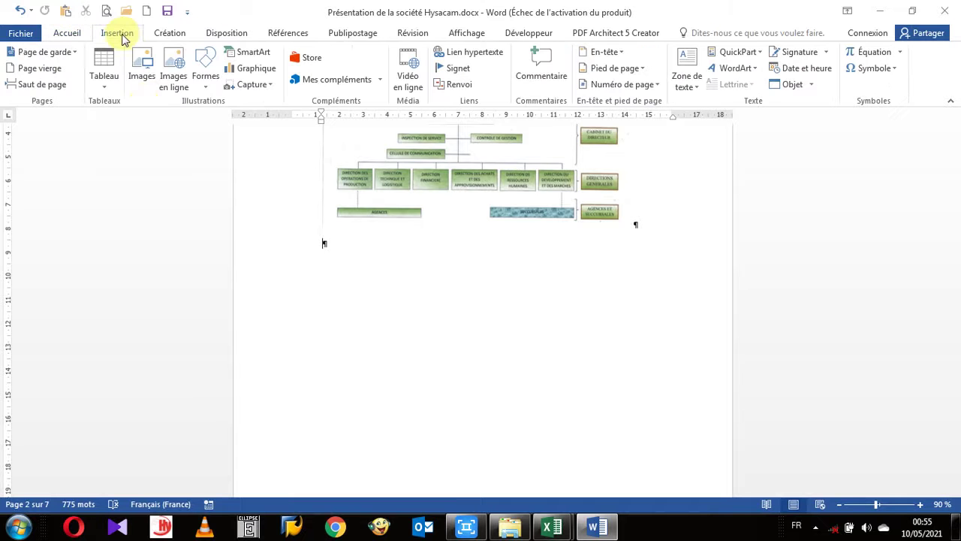
Step: Open the SmartArt graphic chooser and browse the layouts in the Liste, Processus, Cycle, Hiérarchie and Image categories
left_click(248, 54)
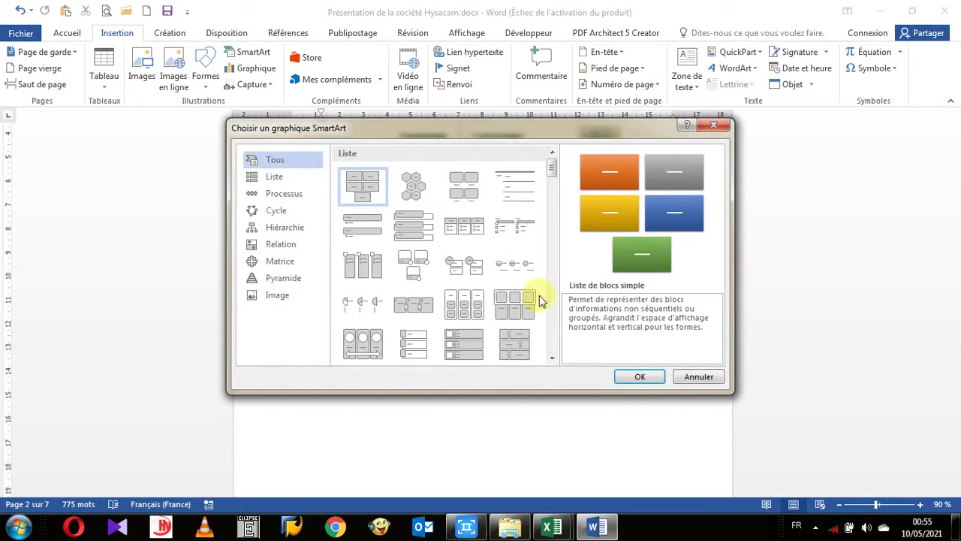
left_click(276, 178)
left_click(282, 196)
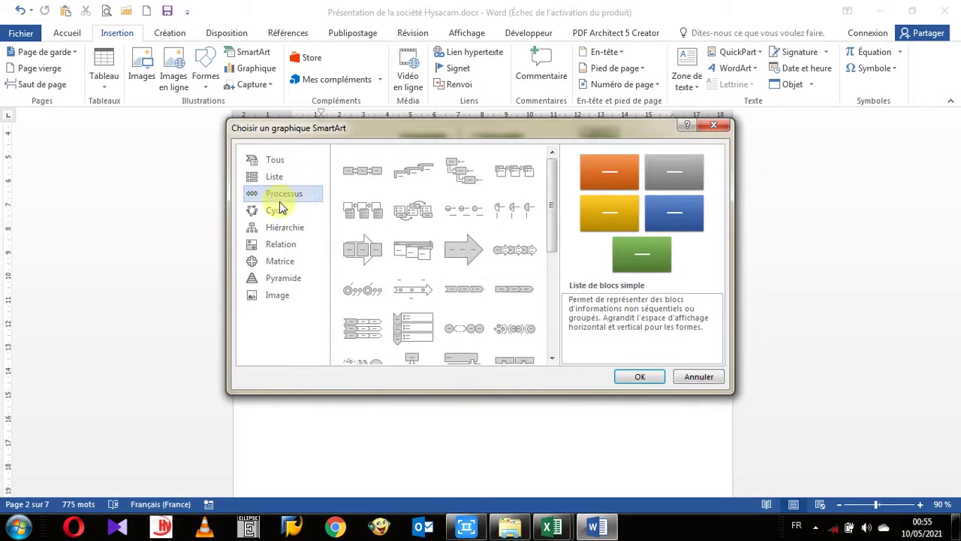
left_click(284, 214)
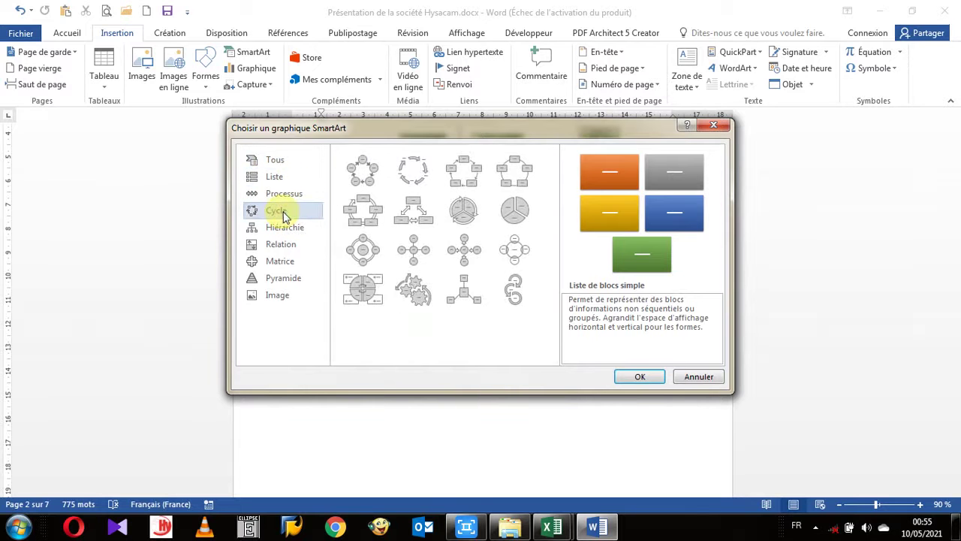
left_click(282, 232)
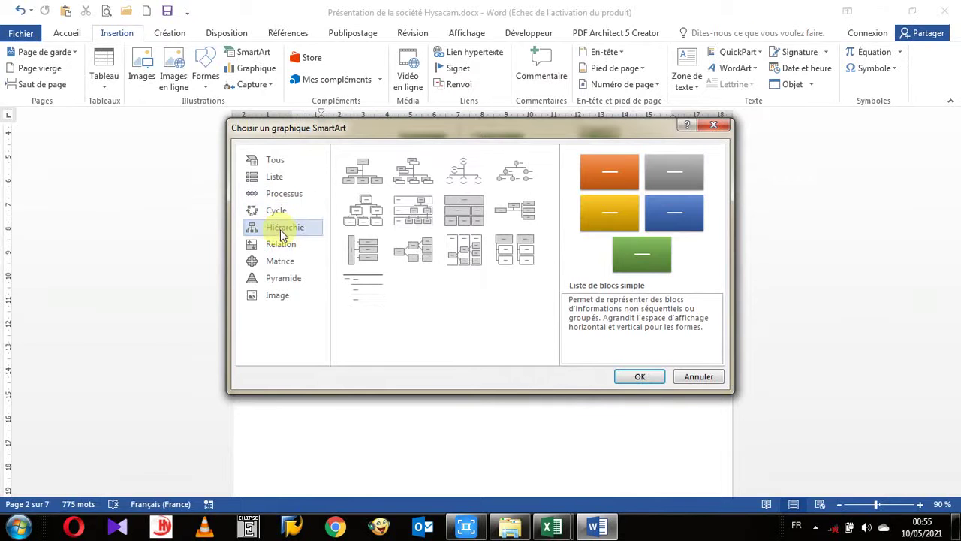
left_click(277, 160)
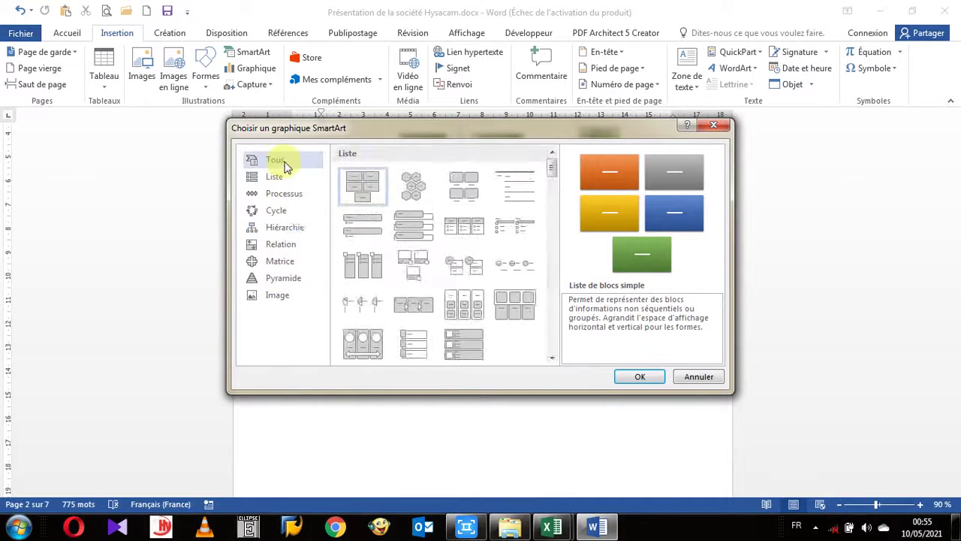
left_click(552, 358)
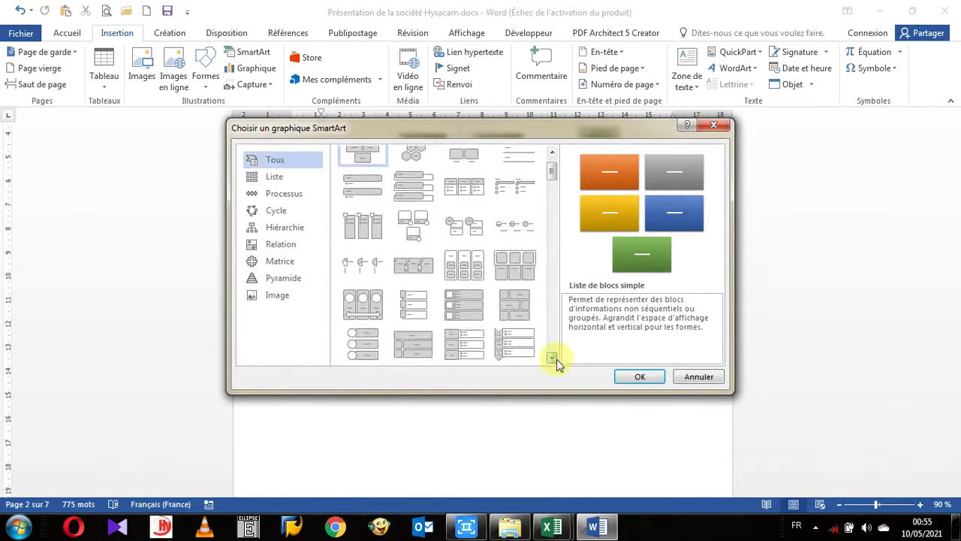
left_click(415, 231)
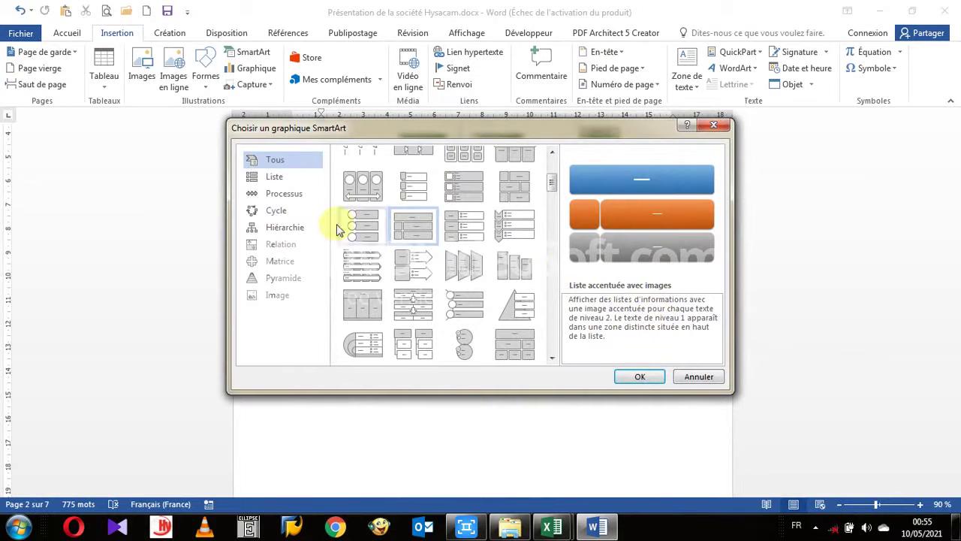
left_click(303, 218)
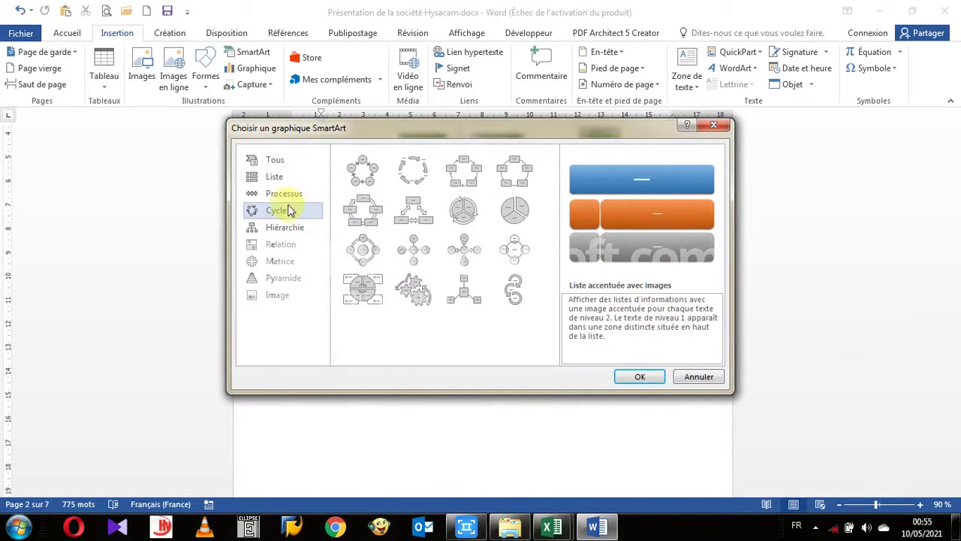
left_click(298, 194)
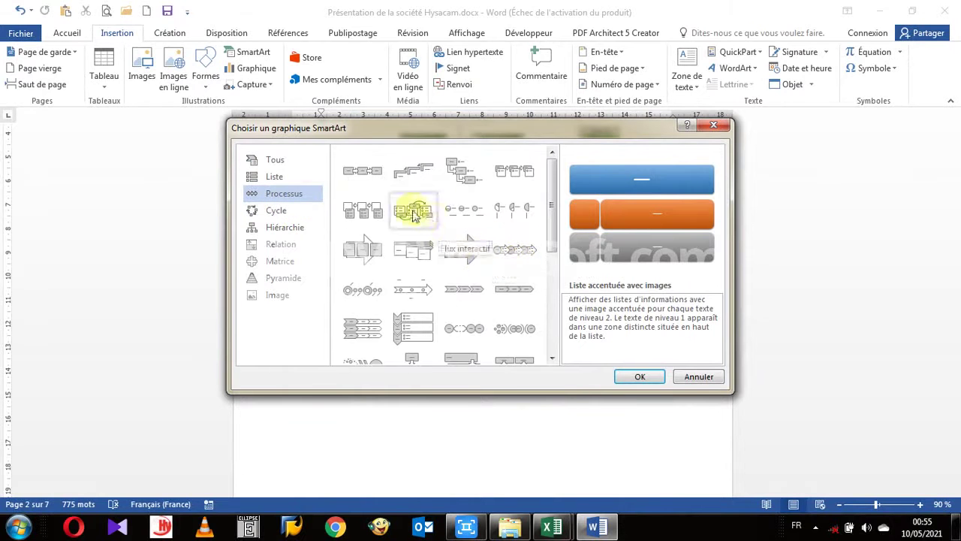
left_click(285, 227)
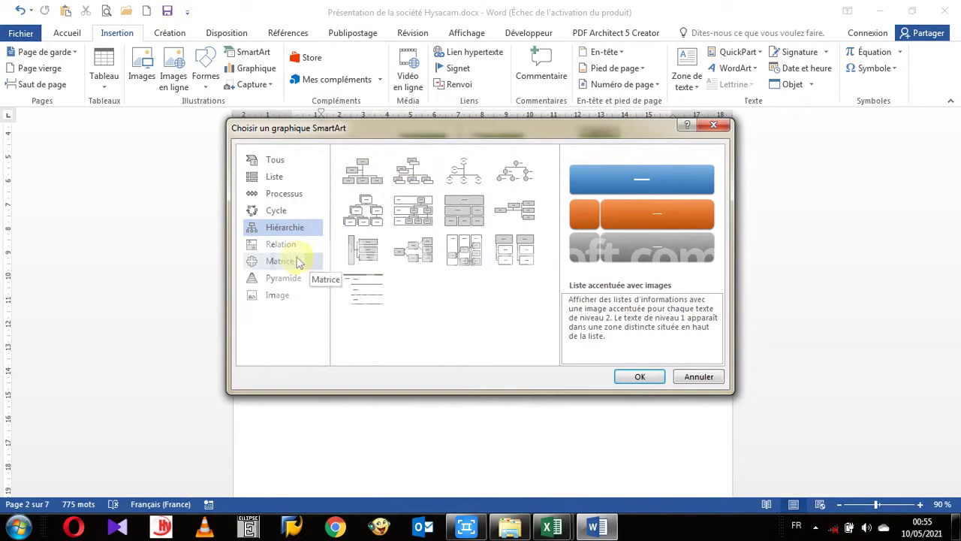
left_click(283, 195)
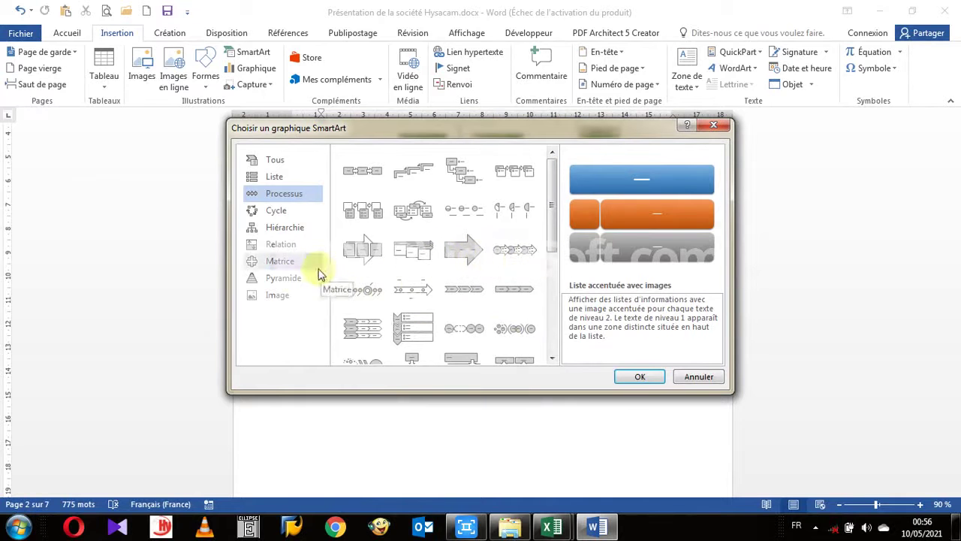
left_click(280, 294)
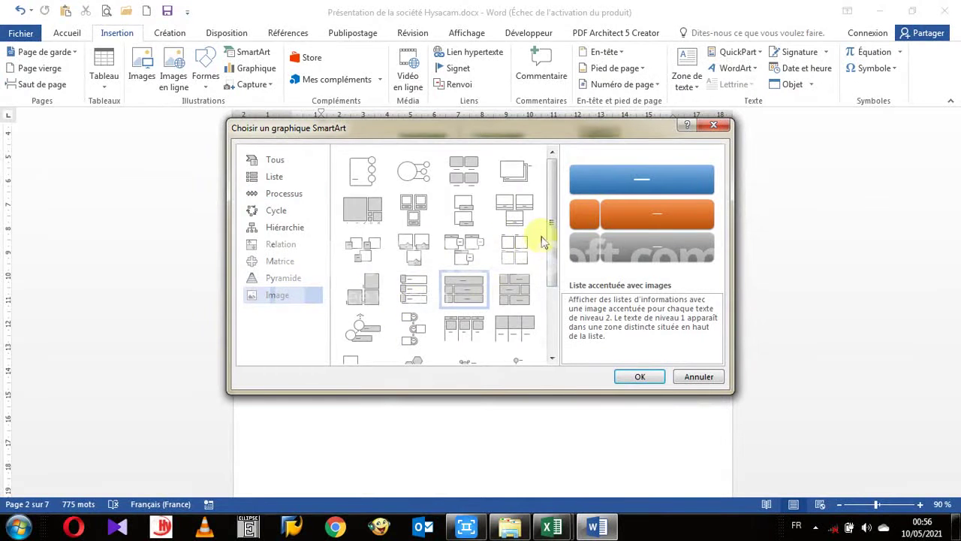
left_click_drag(548, 236, 552, 306)
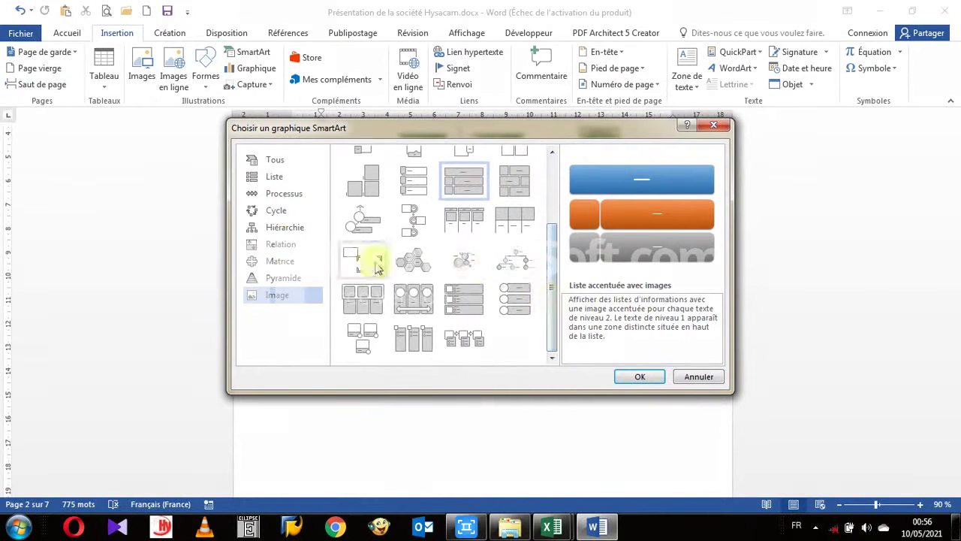
left_click(285, 229)
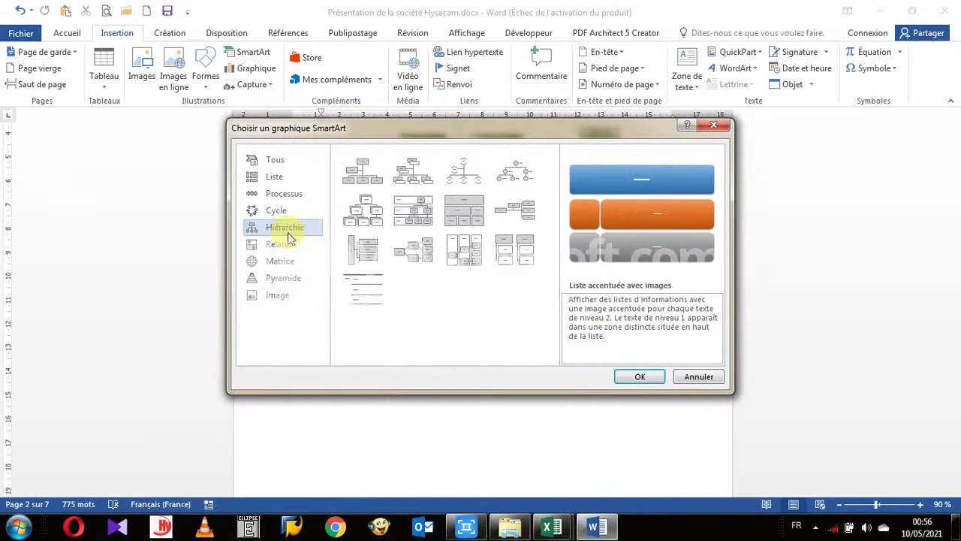
left_click(283, 298)
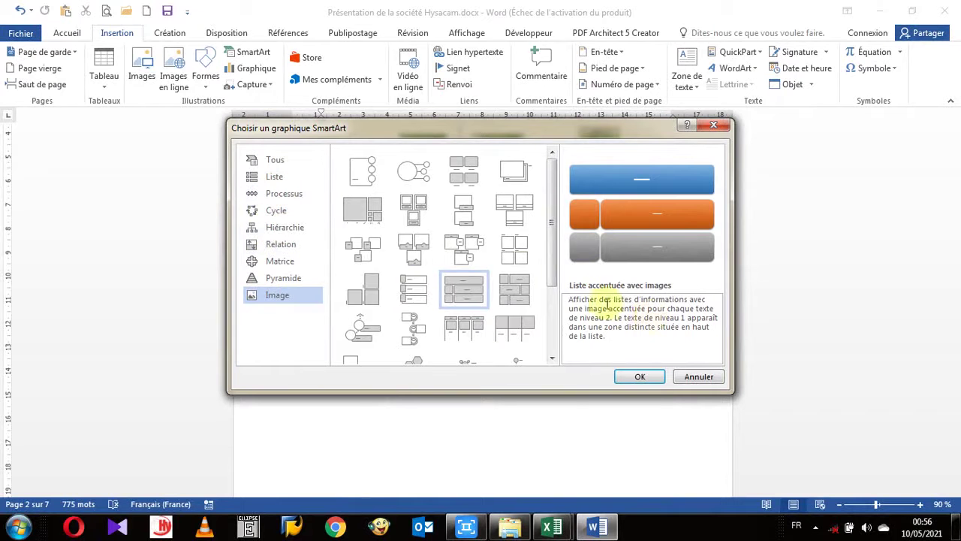
Step: Insert an Organigramme SmartArt graphic from the Hiérarchie category below the existing organization chart picture
left_click(289, 233)
left_click_drag(476, 129, 506, 309)
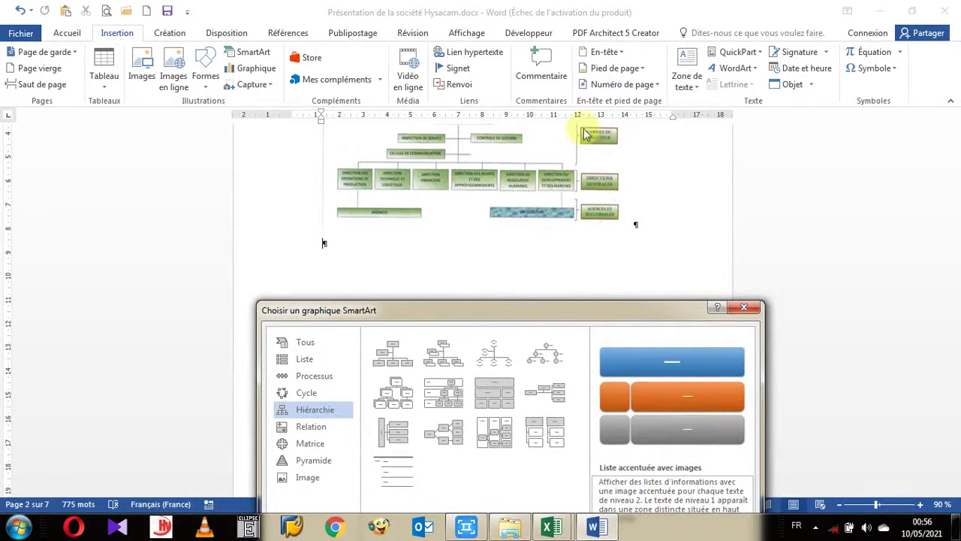
left_click_drag(423, 310, 426, 235)
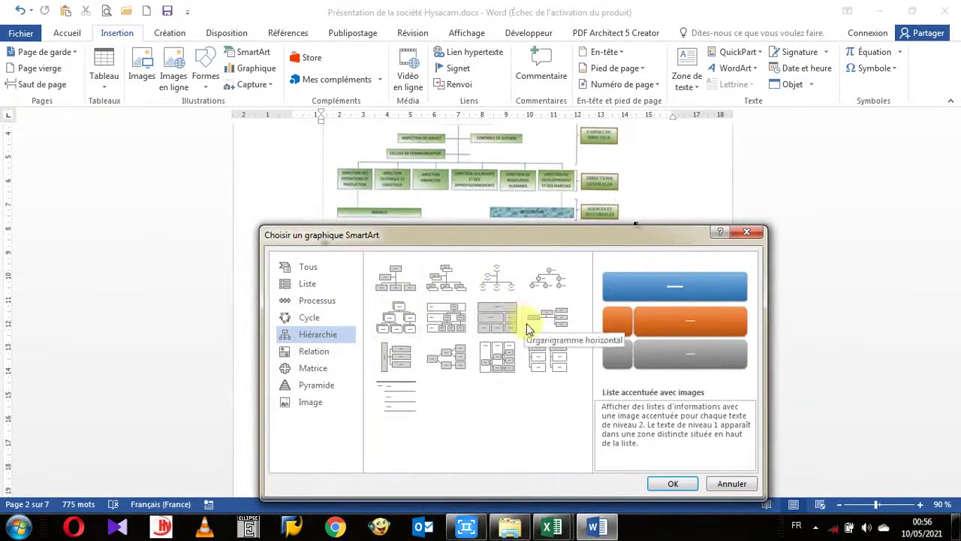
left_click(398, 282)
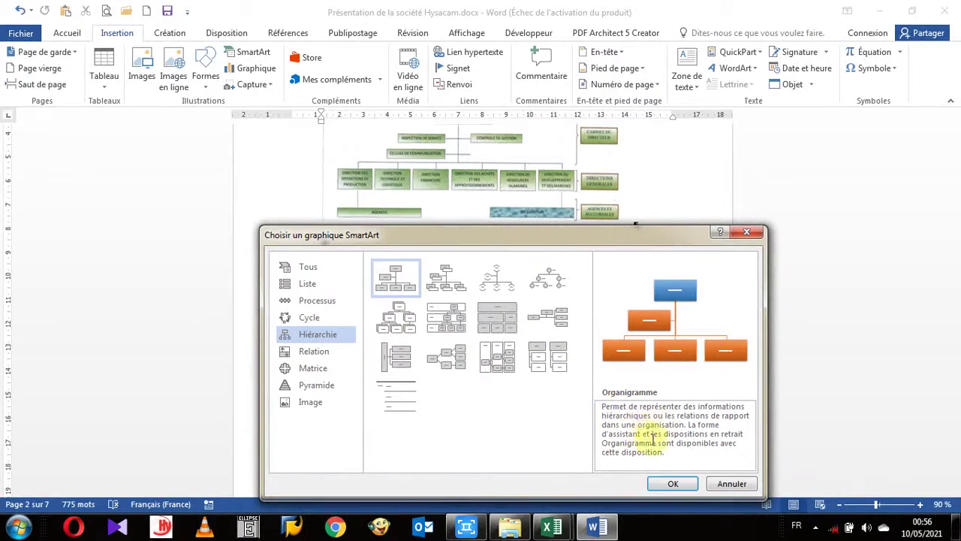
left_click(671, 485)
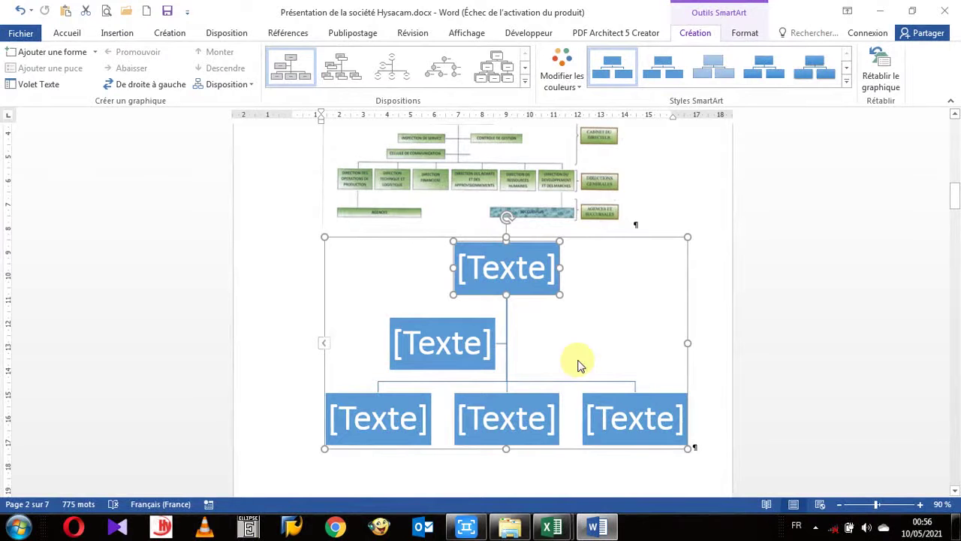
Step: Compare the inserted SmartArt with the organization chart picture above it and look over its design and format options
scroll(579, 369, "up", 2)
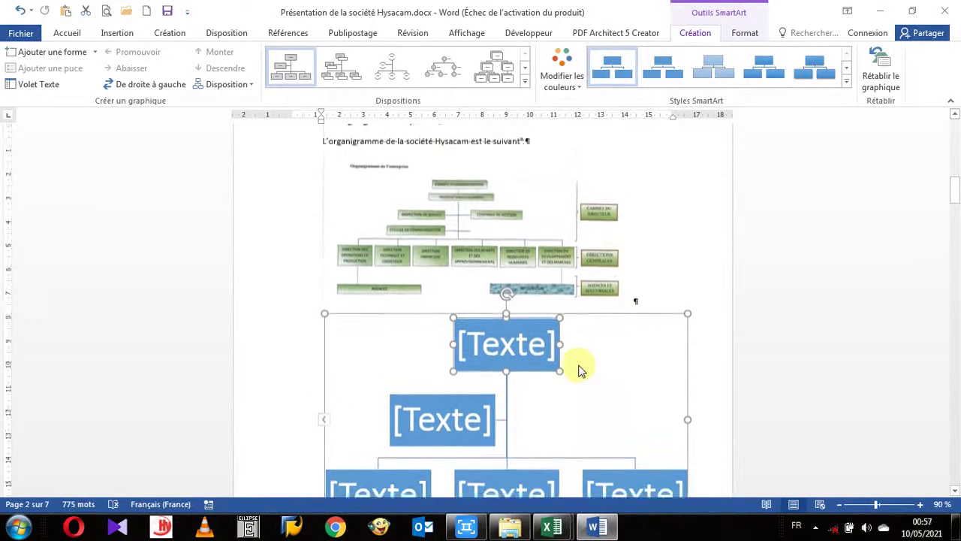
scroll(579, 368, "down", 1)
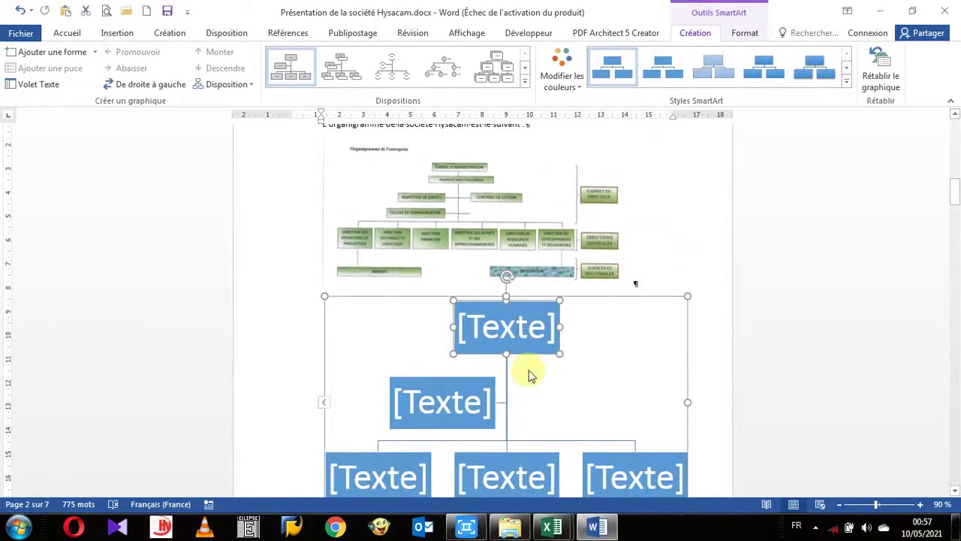
scroll(550, 387, "down", 1)
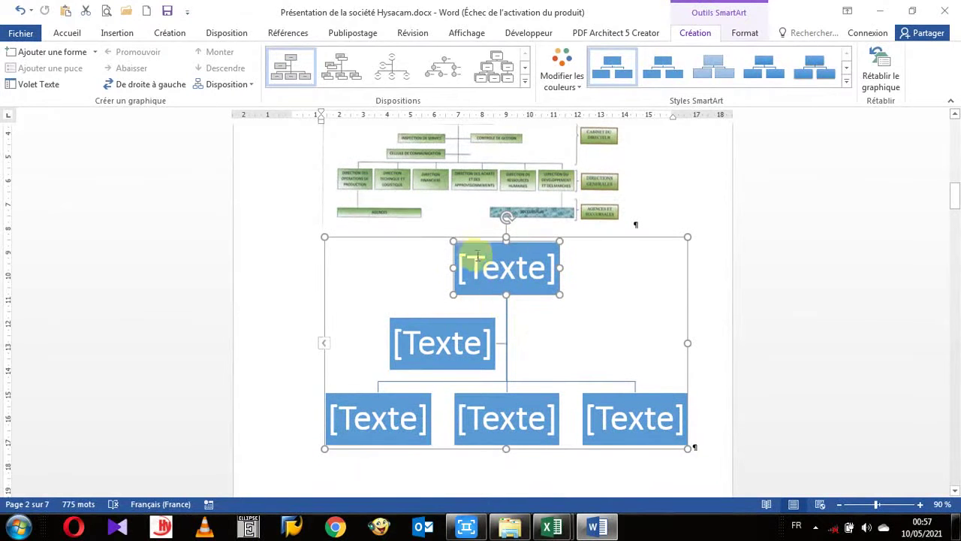
scroll(501, 197, "up", 1)
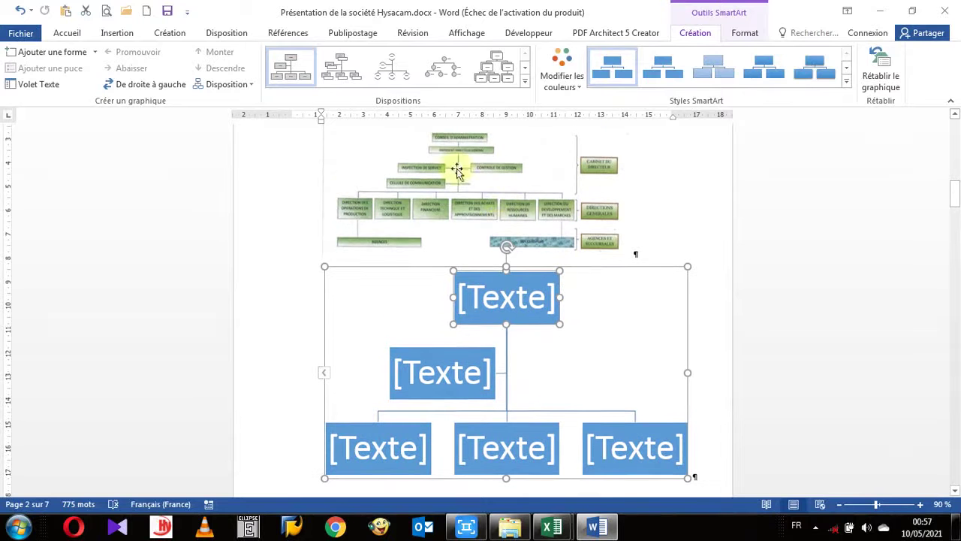
scroll(496, 218, "up", 1)
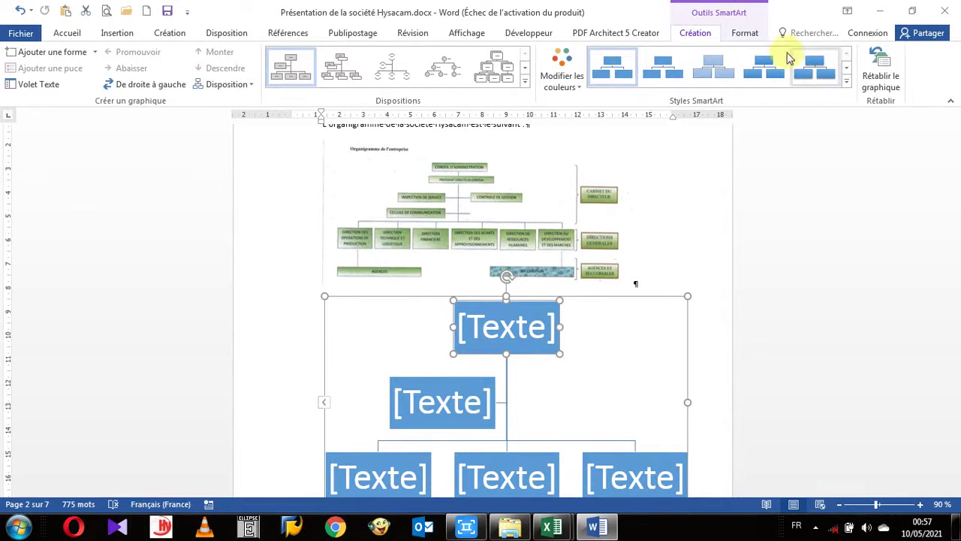
left_click(755, 37)
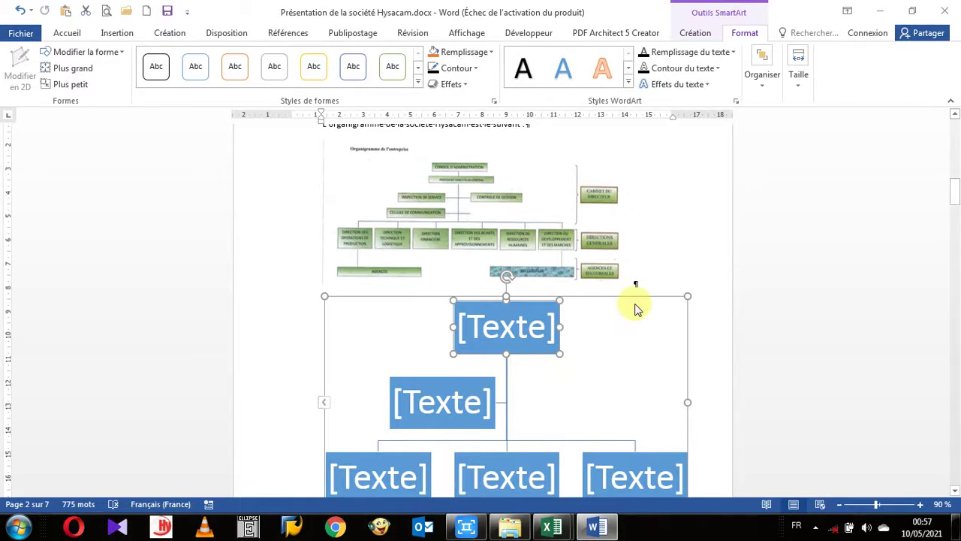
left_click(634, 308)
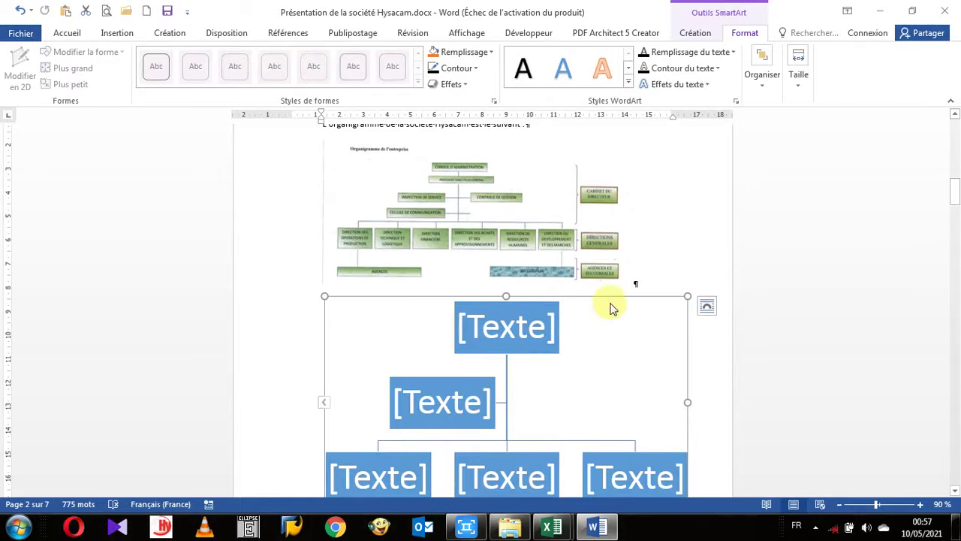
left_click(699, 34)
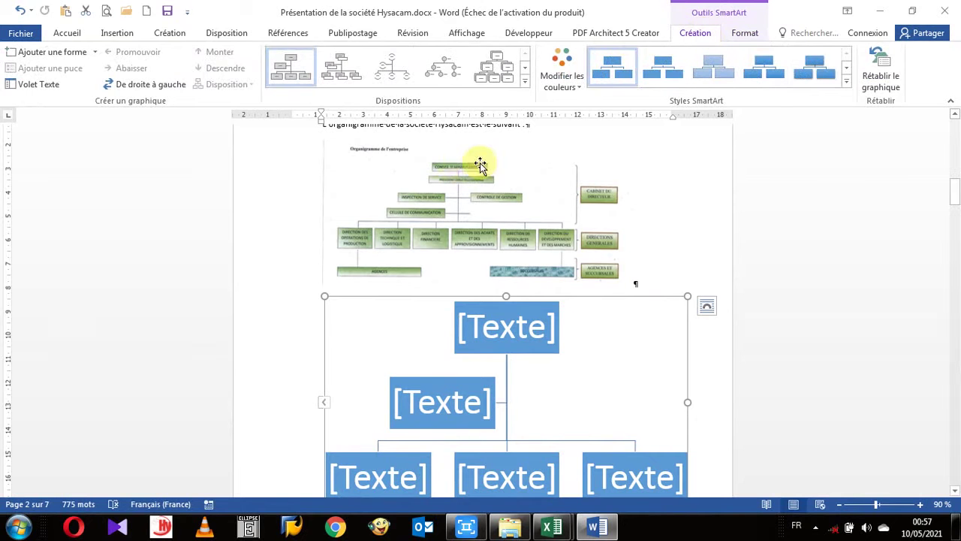
Step: Add a shape above the top box of the SmartArt organization chart
left_click(512, 329)
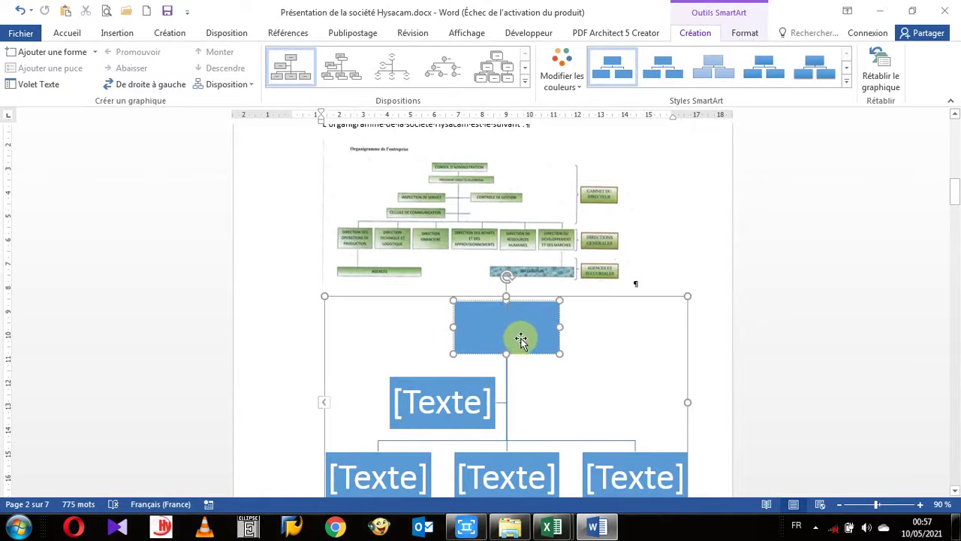
left_click(530, 350)
left_click(501, 329)
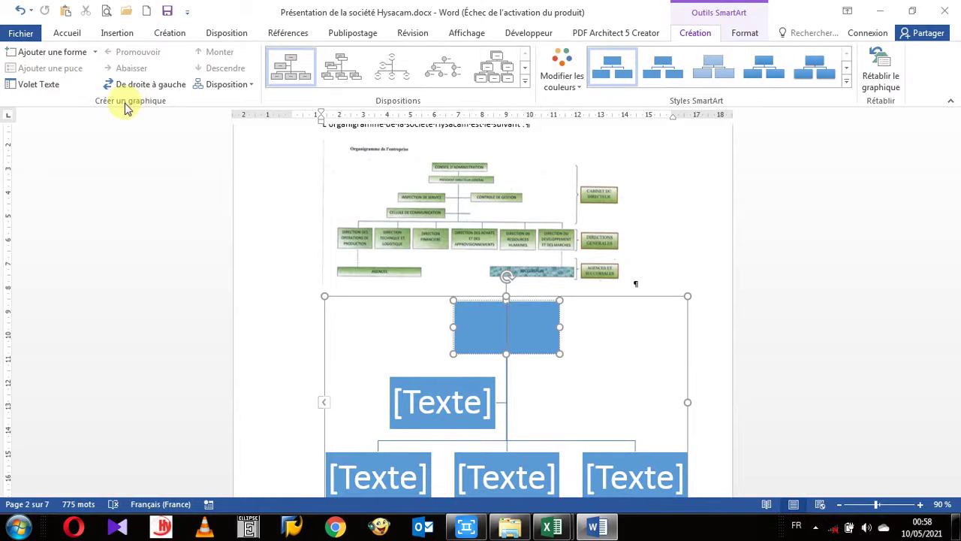
left_click(95, 54)
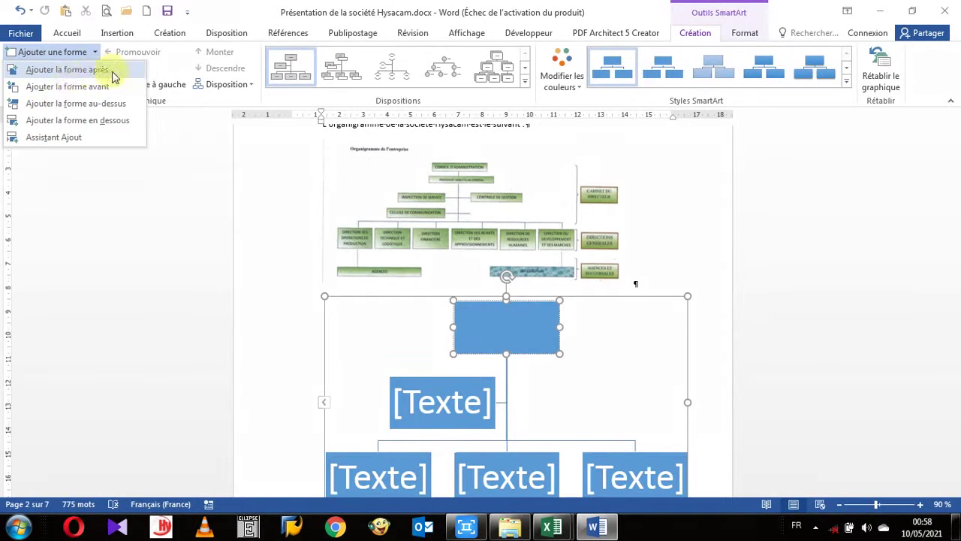
left_click(94, 107)
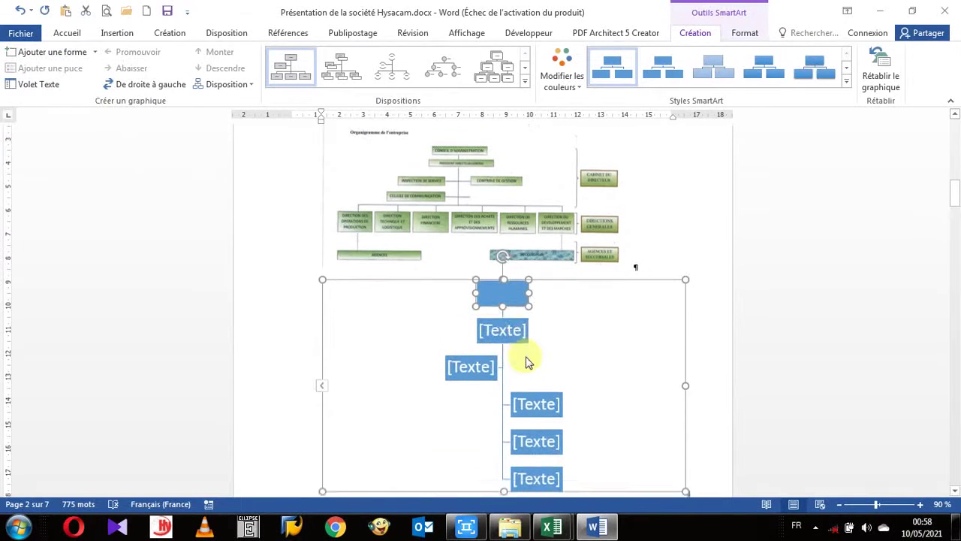
Step: Set the branch layout of the second box from the top to Standard
scroll(525, 362, "down", 2)
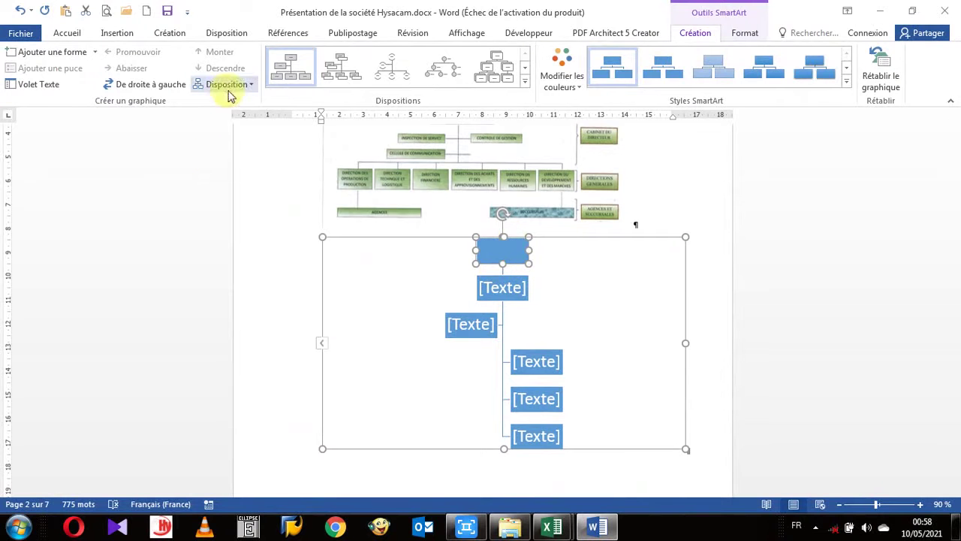
left_click(579, 277)
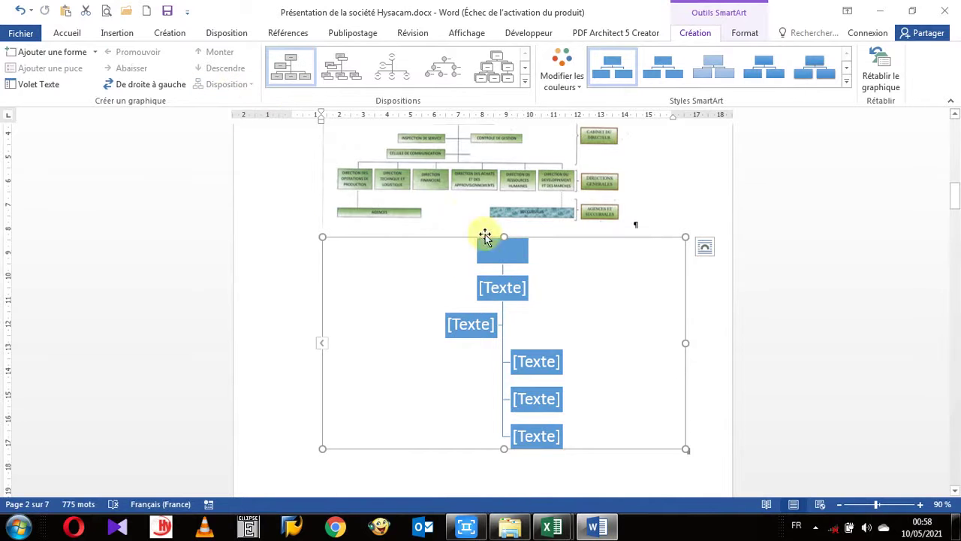
left_click(503, 286)
left_click(250, 87)
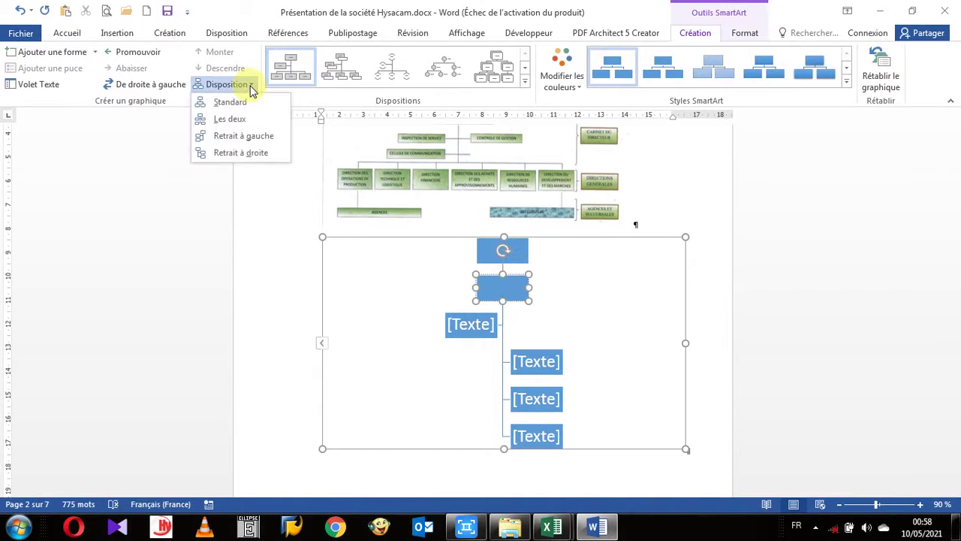
left_click(244, 101)
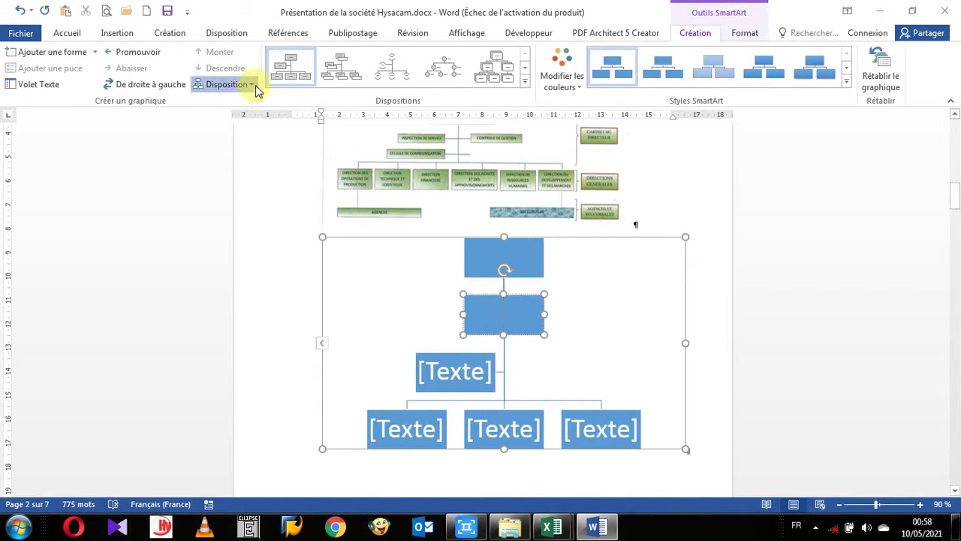
Step: Open the branch layout choices for the second box again
left_click(251, 86)
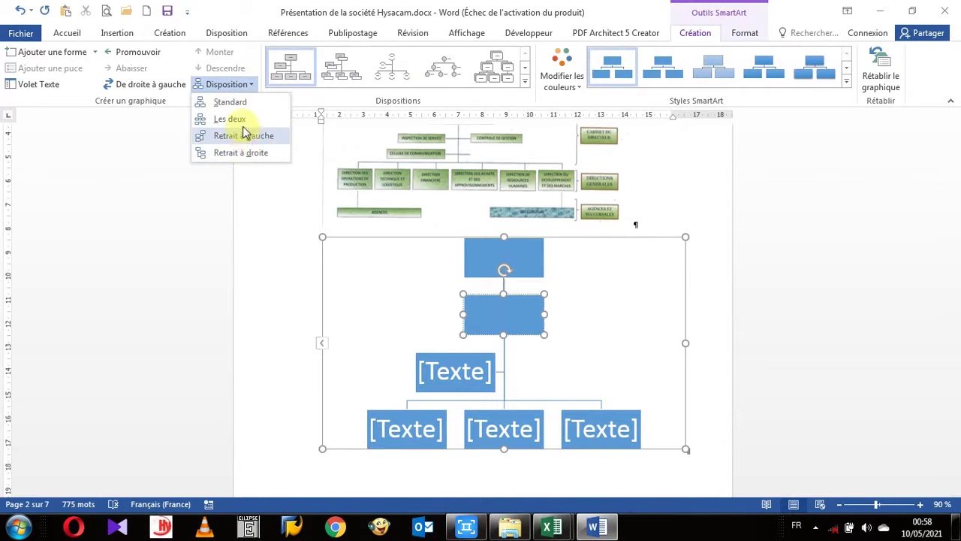